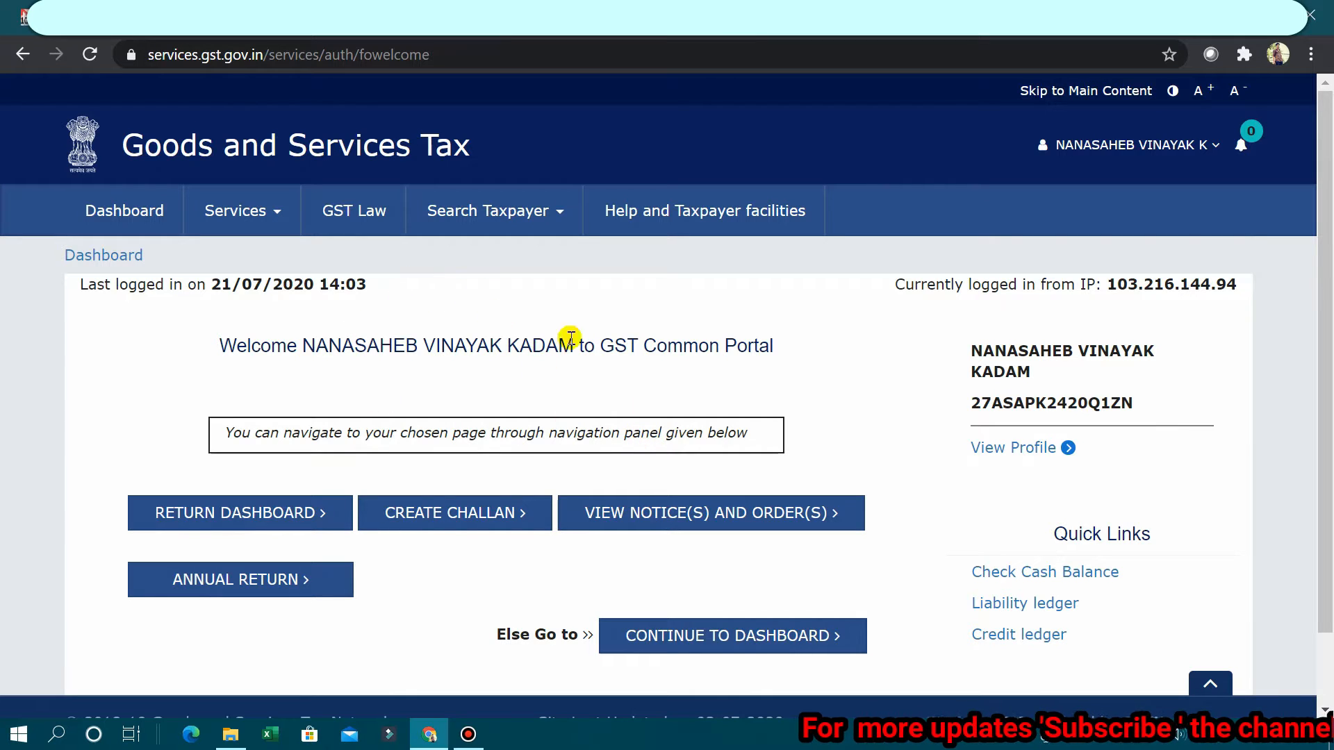
# Step: Search Annual Returns for FY 2019-20 and bring up the GSTR-4 tile, due 31/08/2020
pyautogui.click(255, 221)
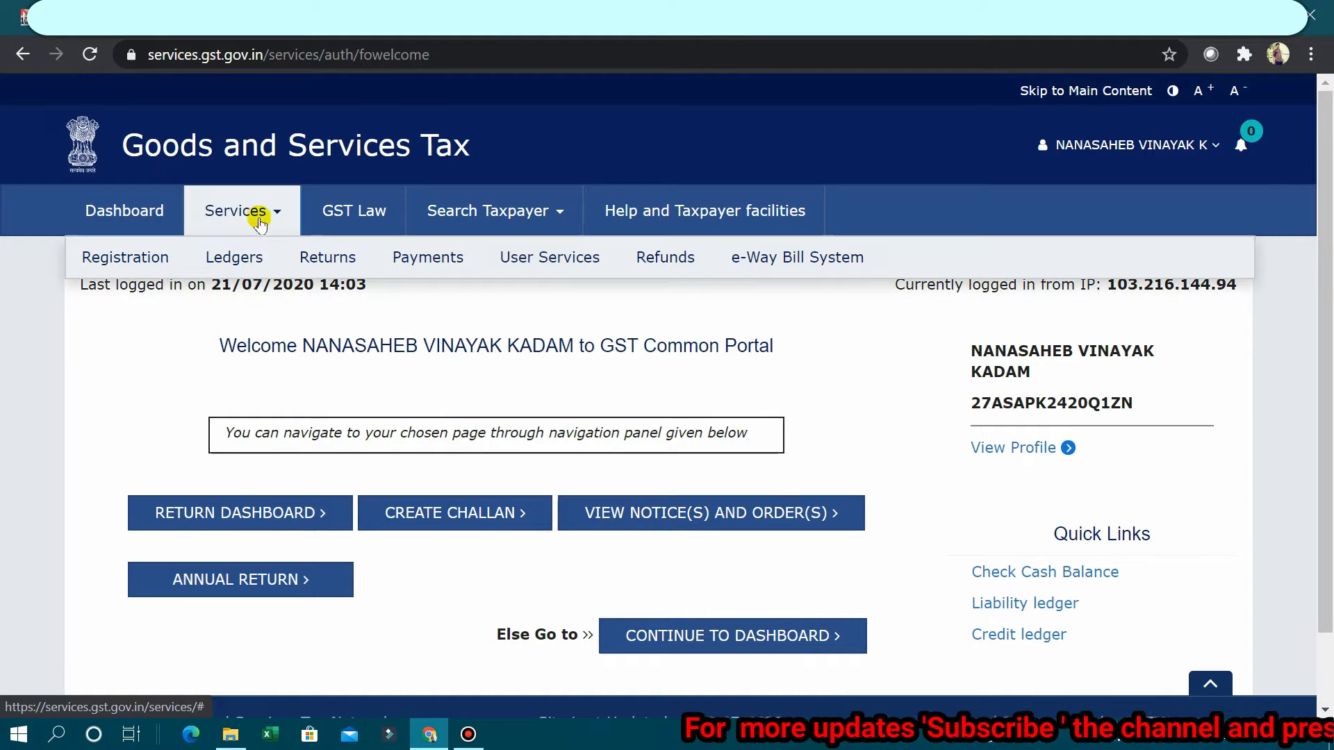
pyautogui.moveTo(327, 259)
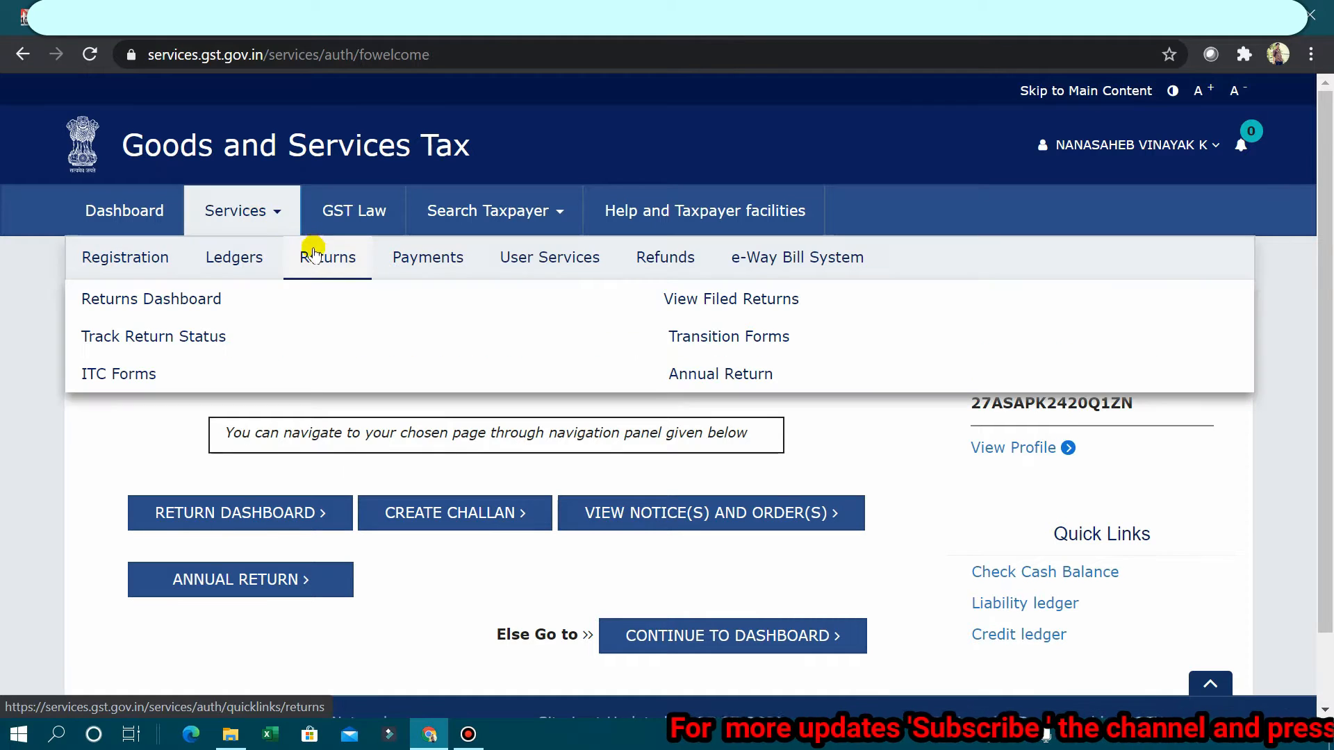
pyautogui.click(715, 375)
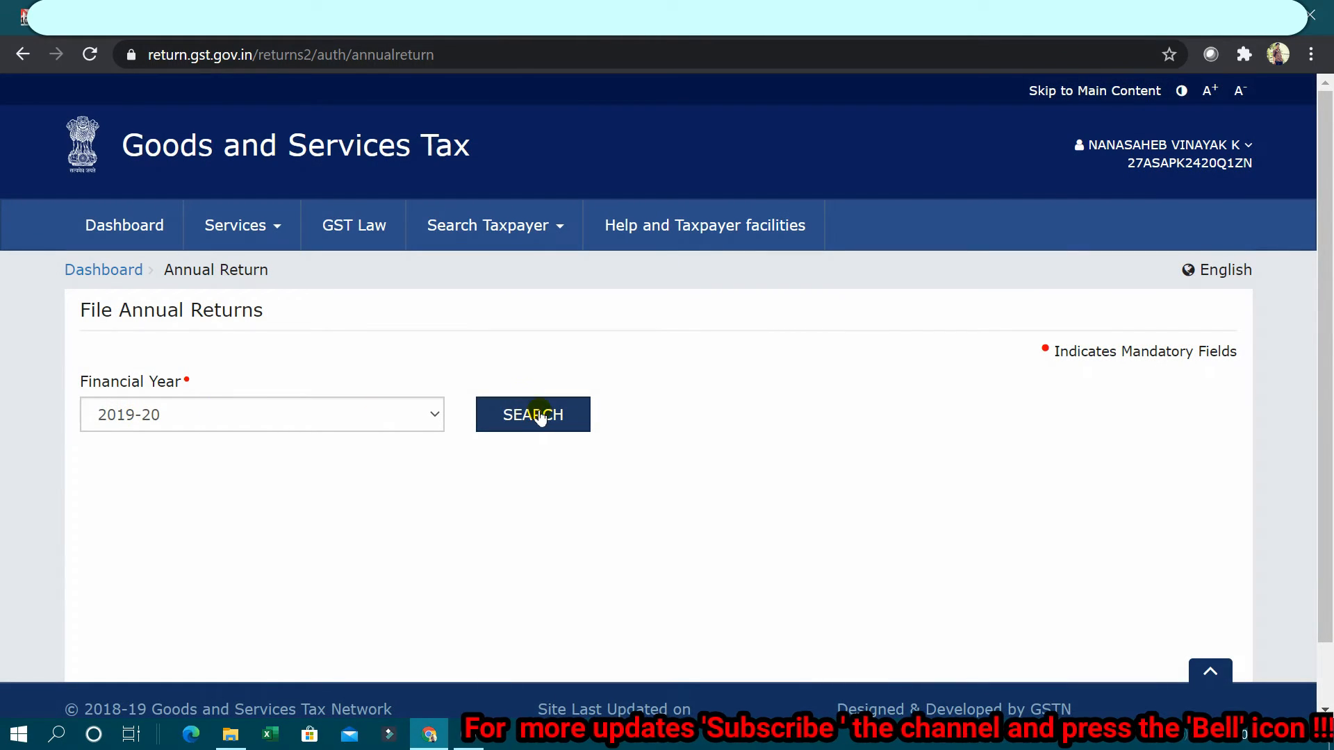
pyautogui.click(541, 415)
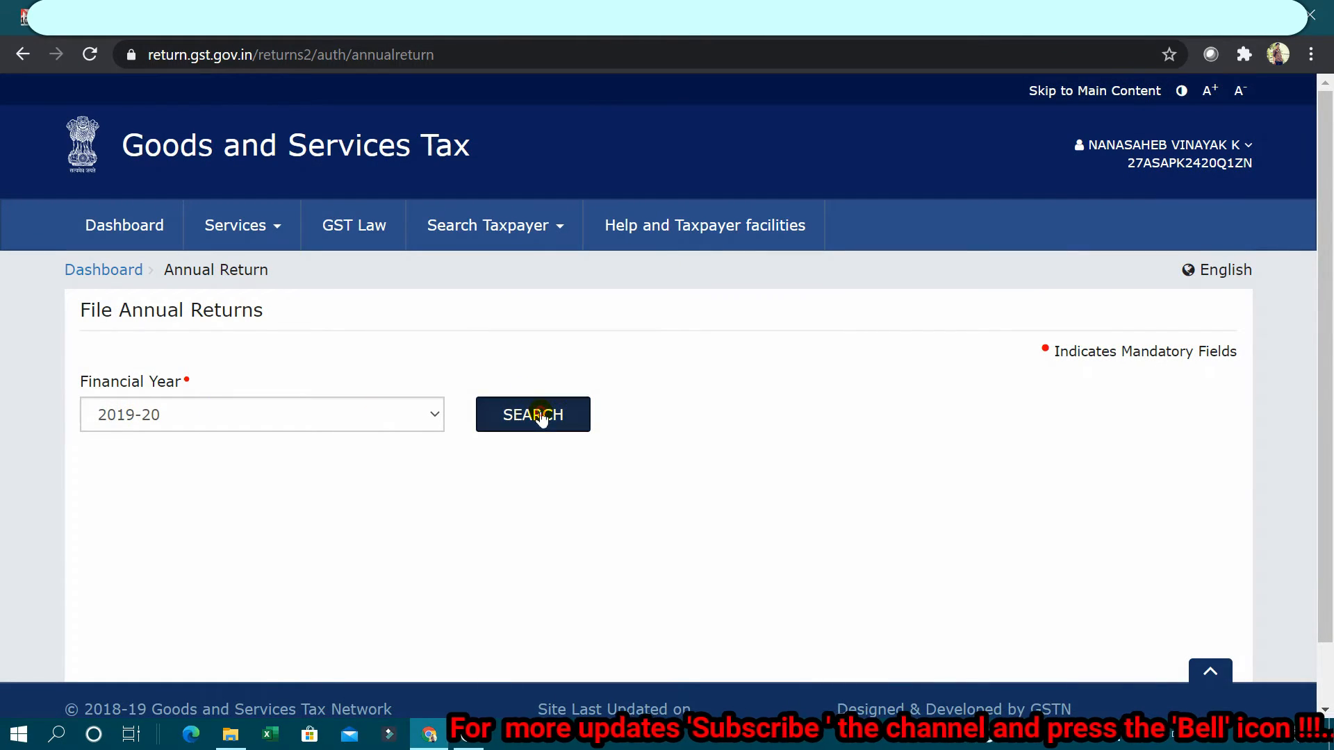
pyautogui.scroll(-5, 541, 413)
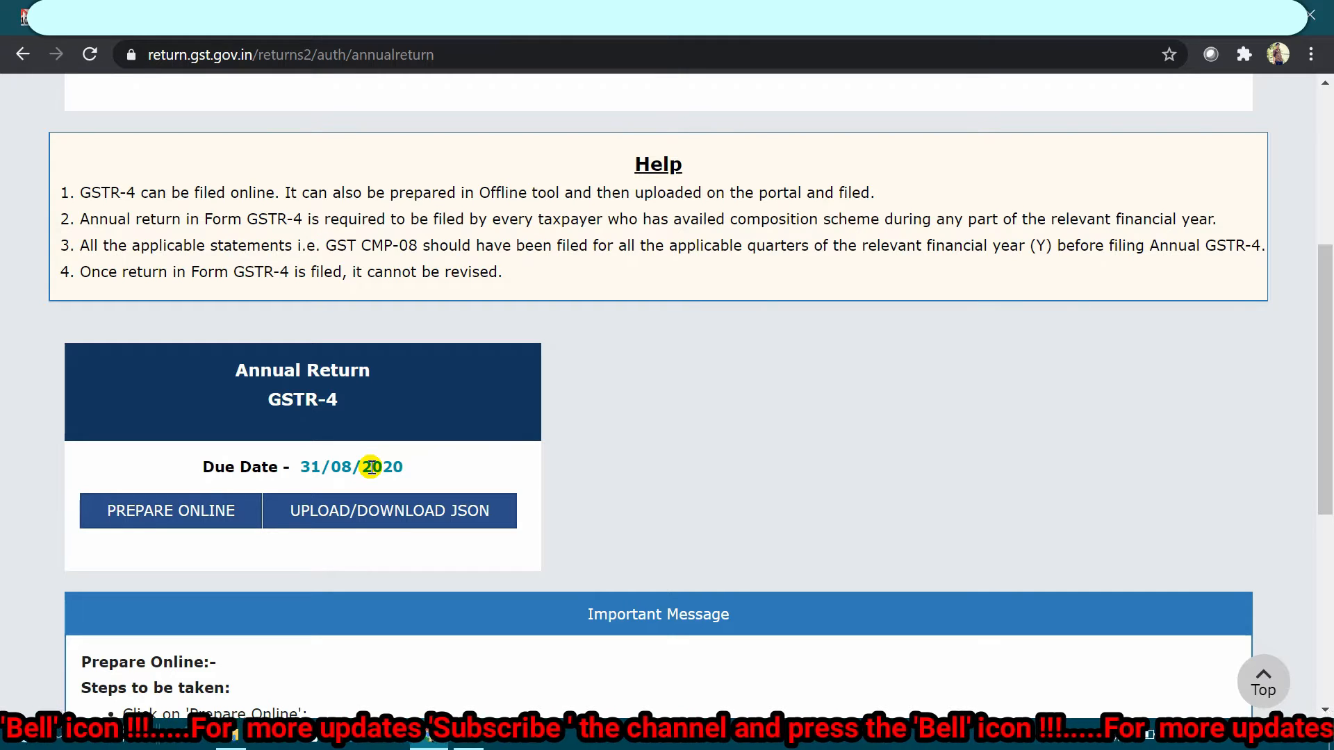
# Step: Prepare GSTR-4 online, check the 5,67,125.00 aggregate turnover and save it
pyautogui.click(149, 513)
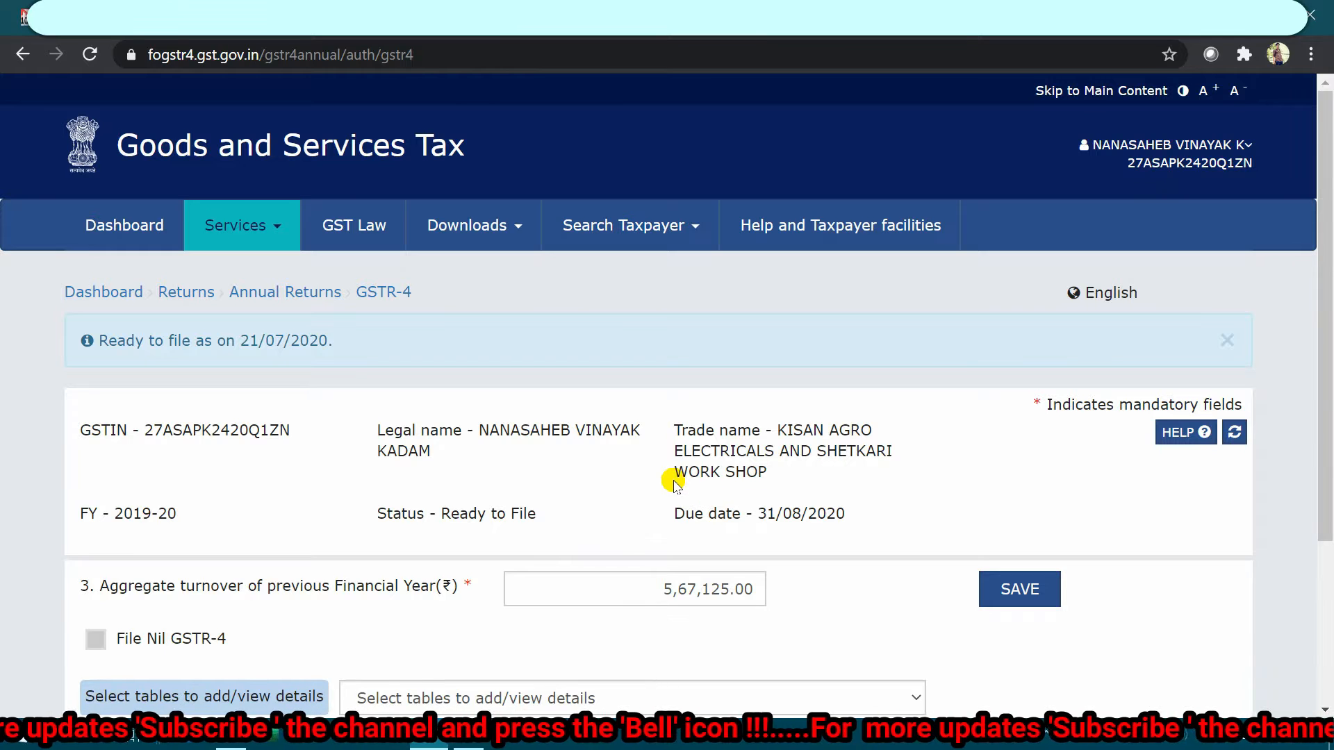
pyautogui.scroll(-2, 672, 477)
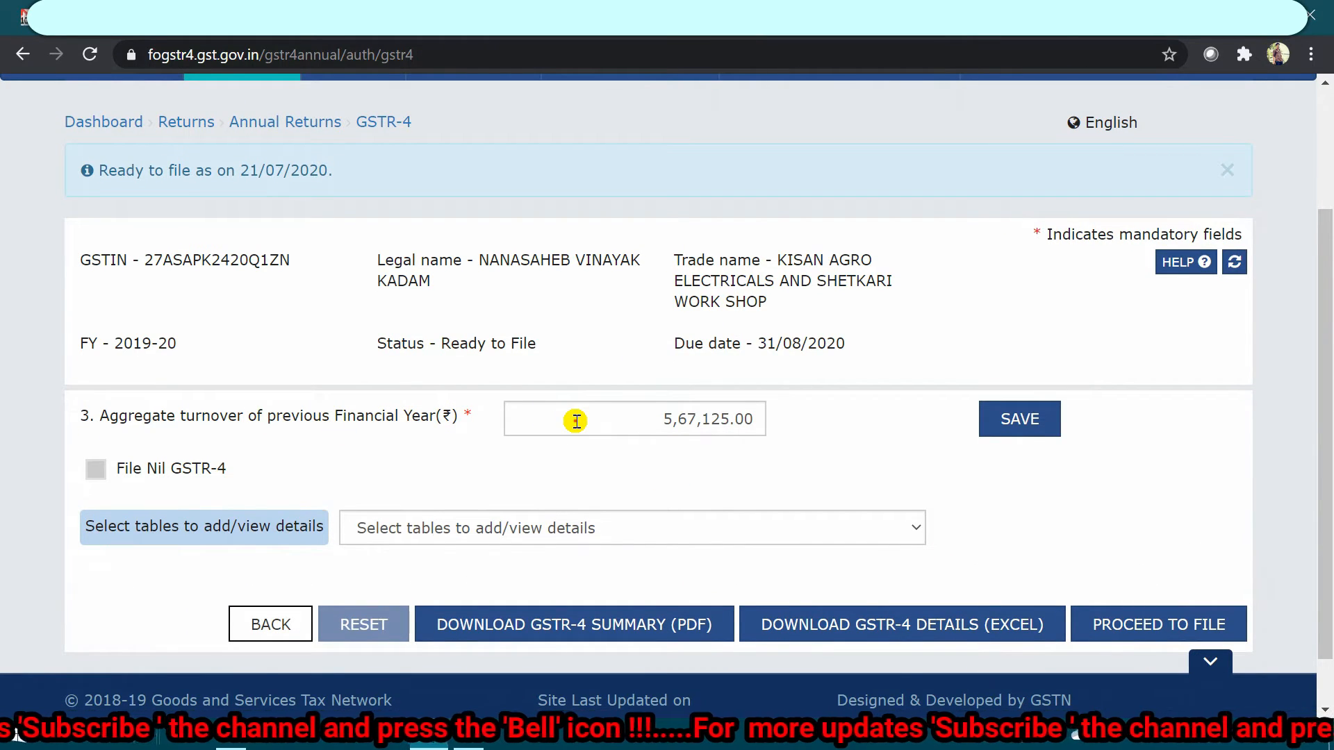
pyautogui.moveTo(611, 423); pyautogui.dragTo(776, 440)
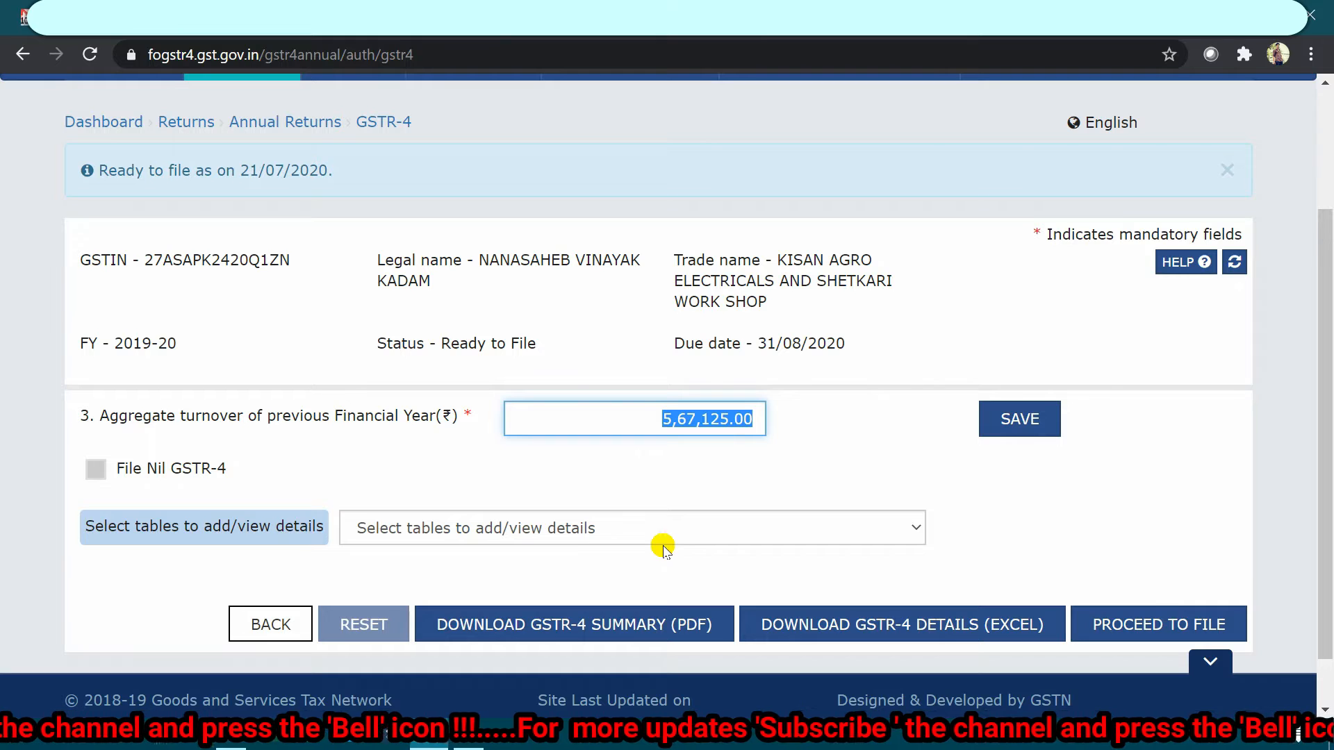
pyautogui.click(623, 414)
pyautogui.click(992, 429)
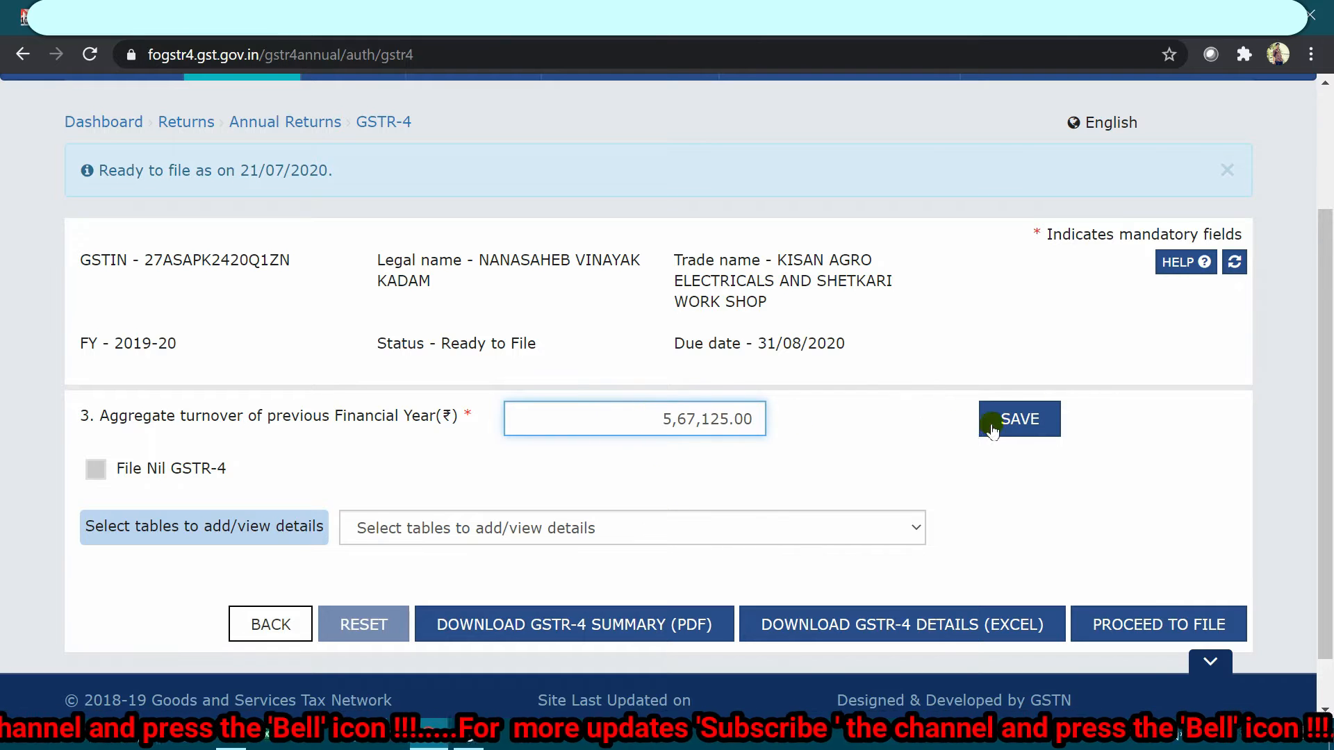
pyautogui.click(993, 424)
pyautogui.scroll(-2, 796, 404)
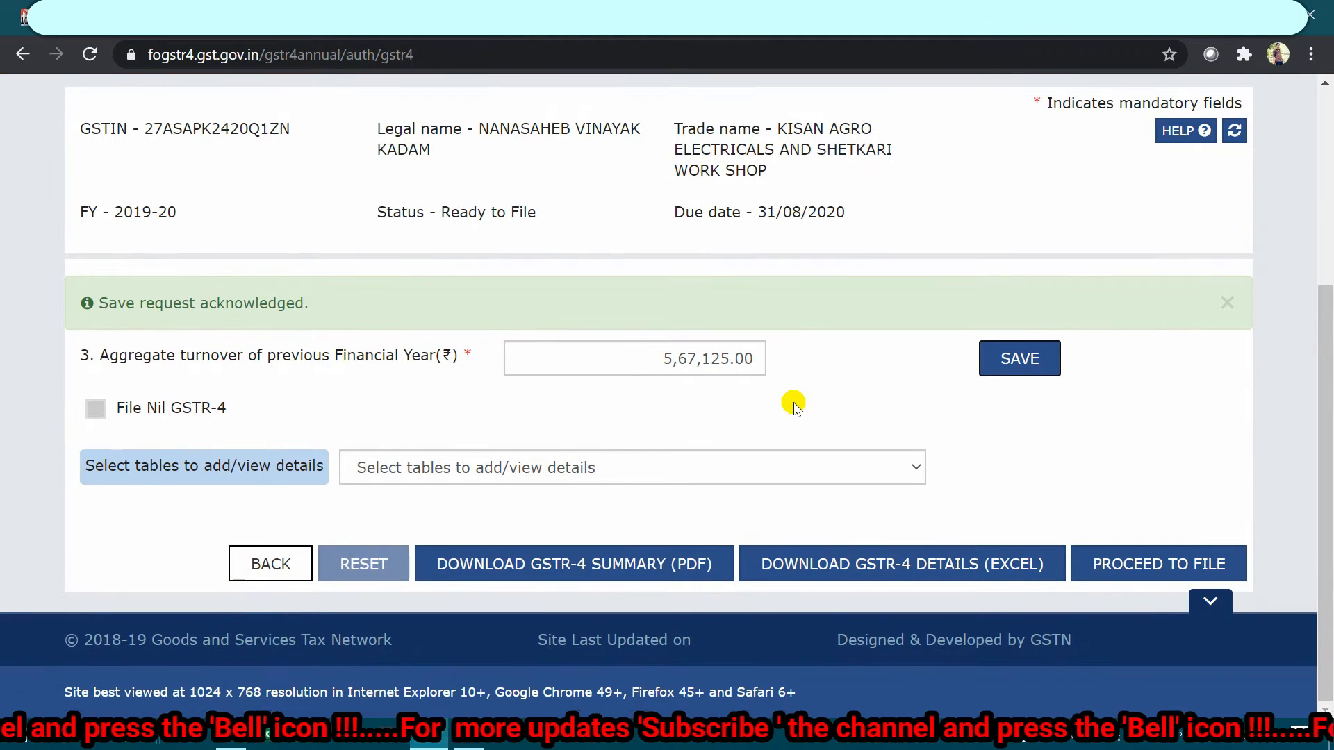
# Step: Expand the 'Select tables to add/view details' dropdown to list tables 4A–7
pyautogui.click(497, 470)
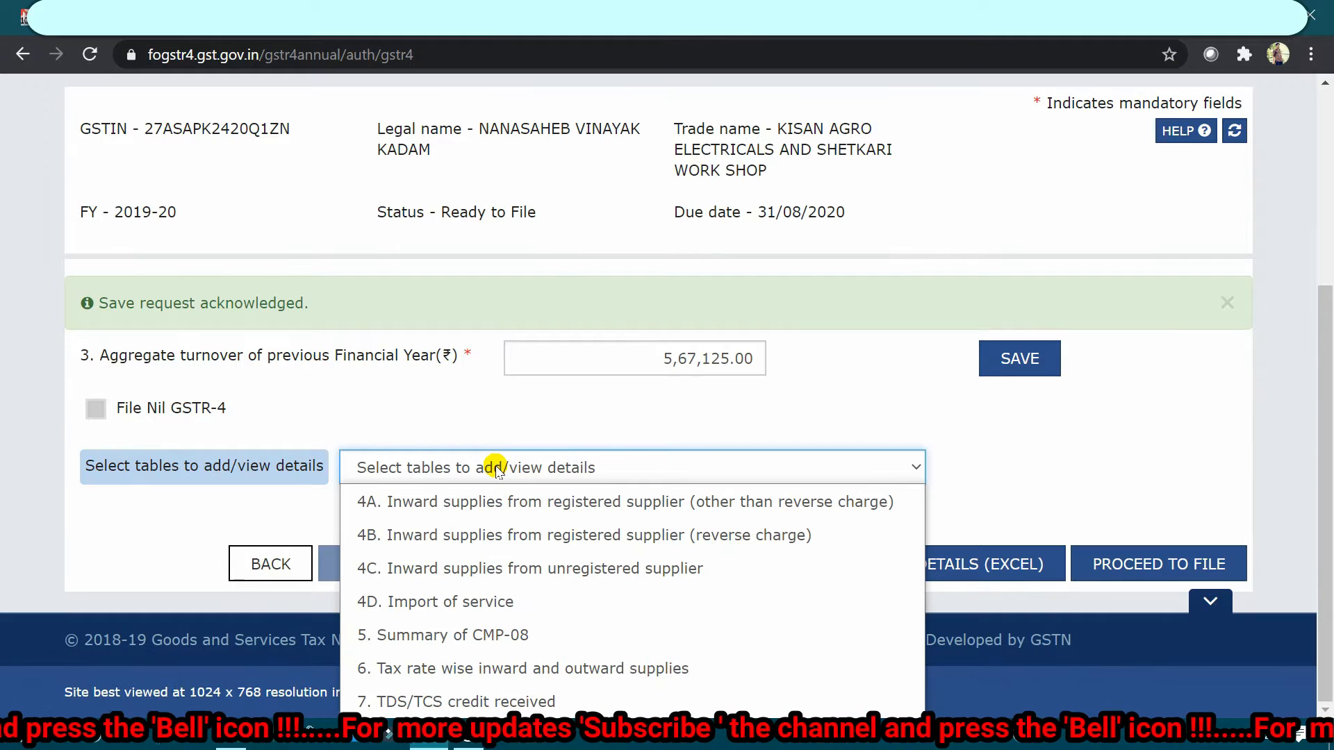
pyautogui.click(497, 470)
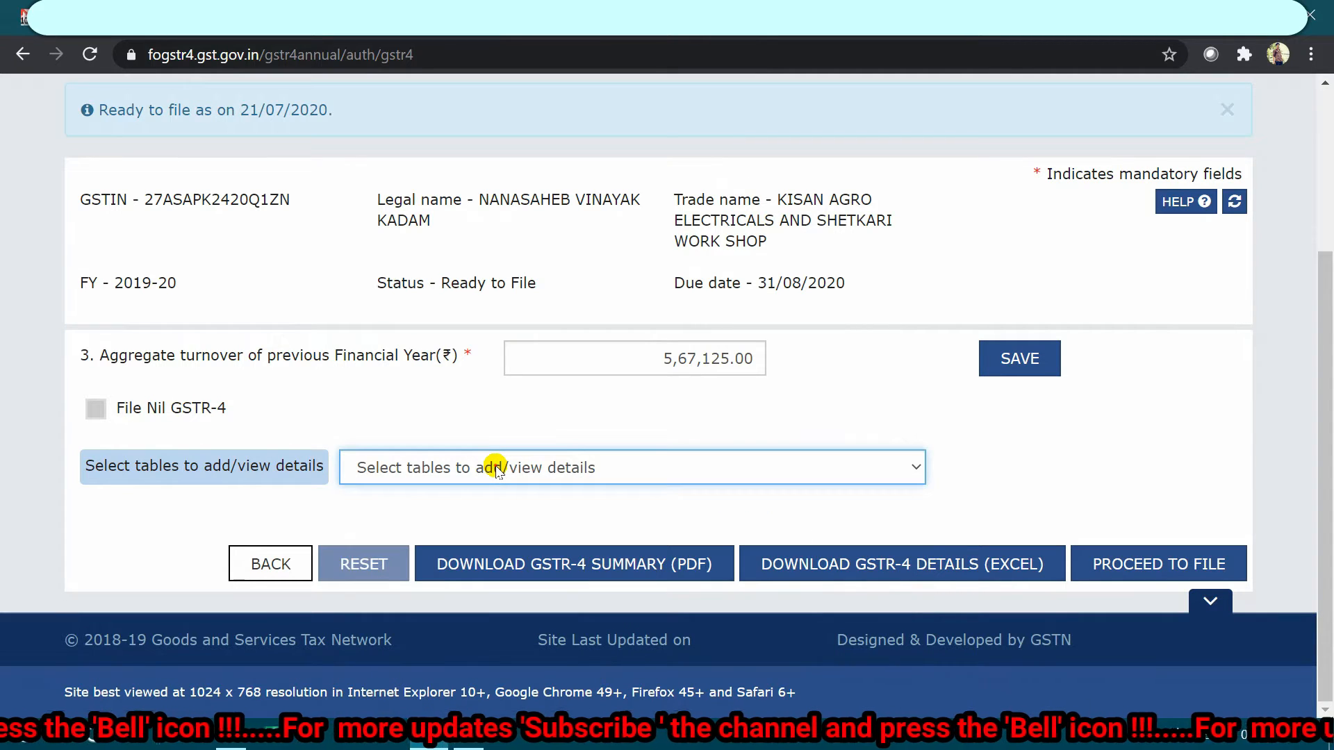
pyautogui.click(497, 470)
pyautogui.click(497, 470)
pyautogui.click(498, 470)
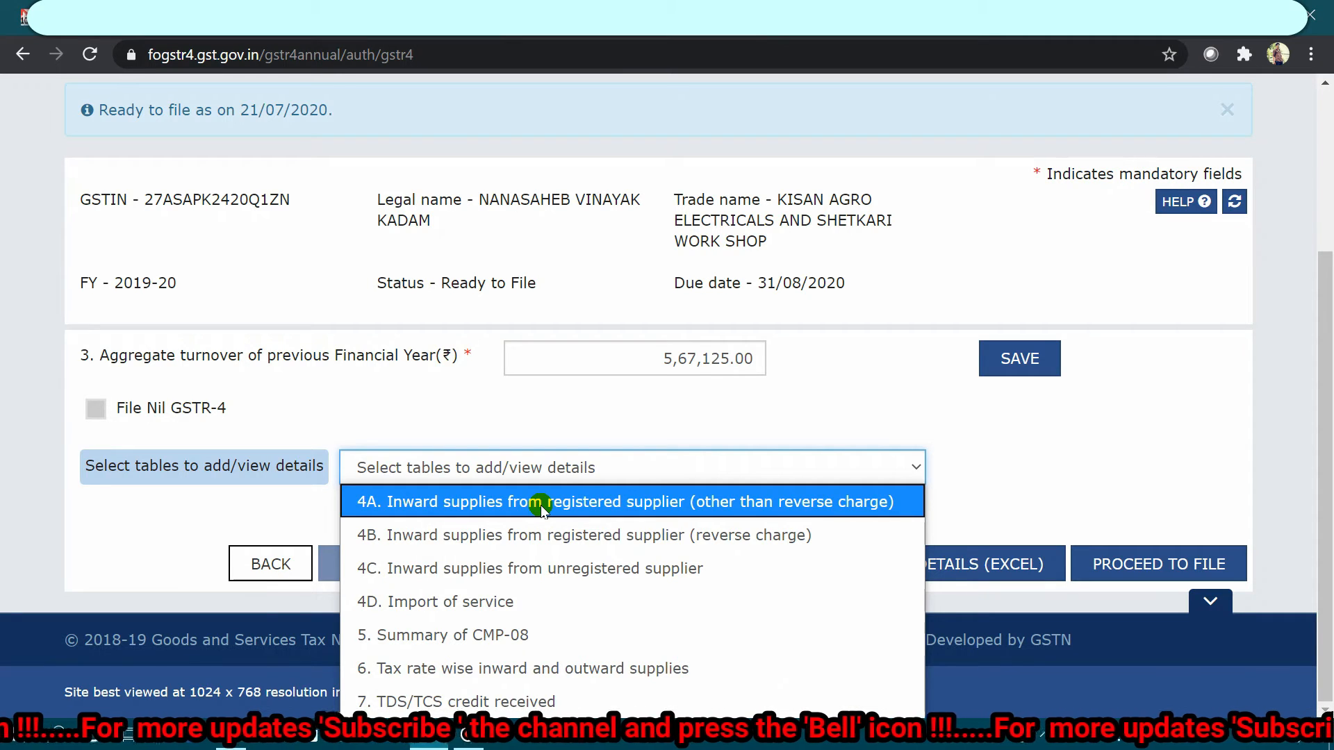
# Step: In table 4A, paste the registered supplier's GSTIN and add its item details
pyautogui.click(542, 506)
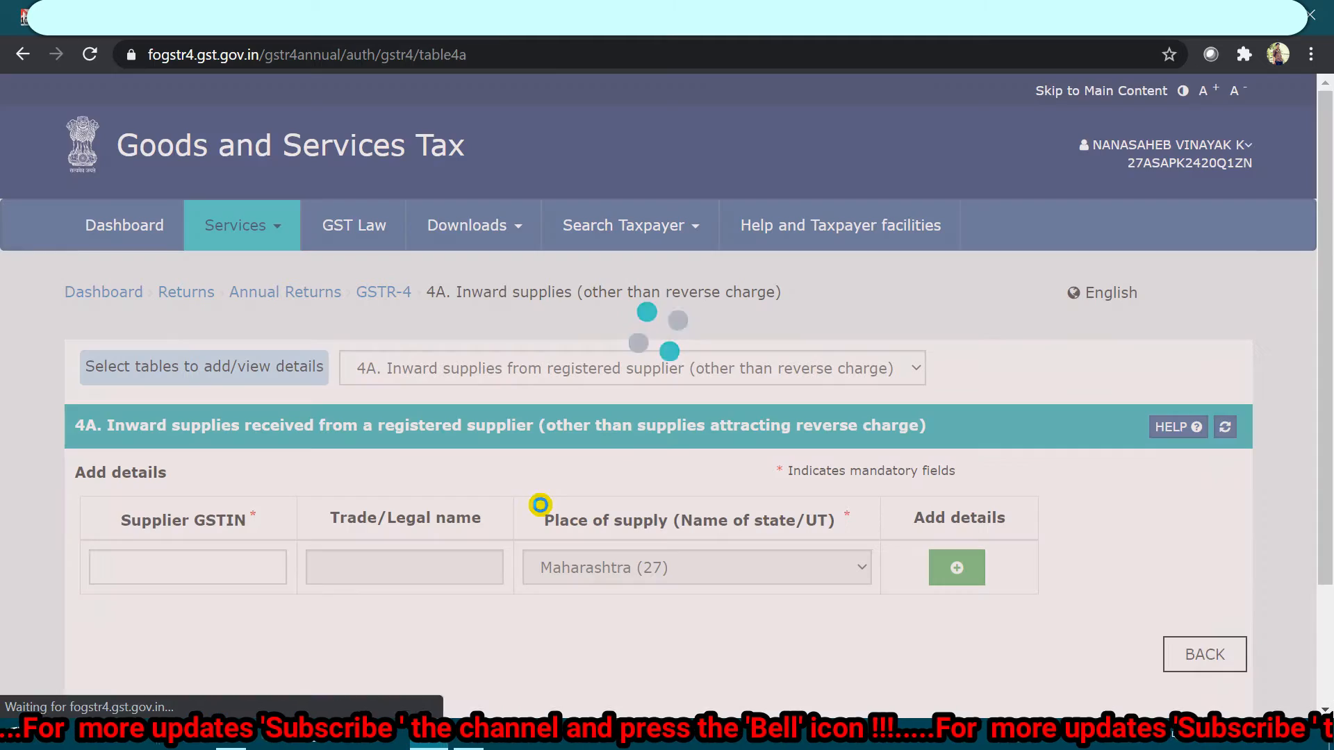
pyautogui.scroll(-2, 543, 508)
pyautogui.scroll(-2, 542, 506)
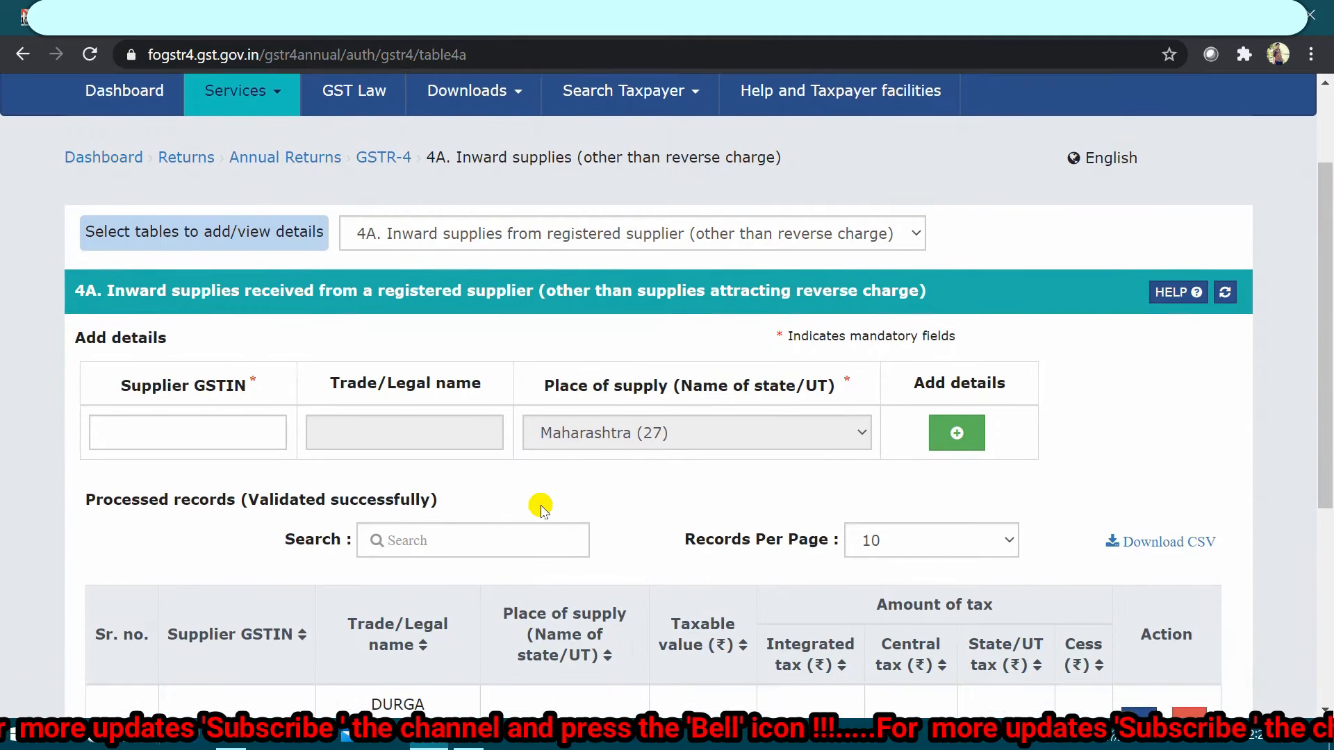
pyautogui.click(191, 372)
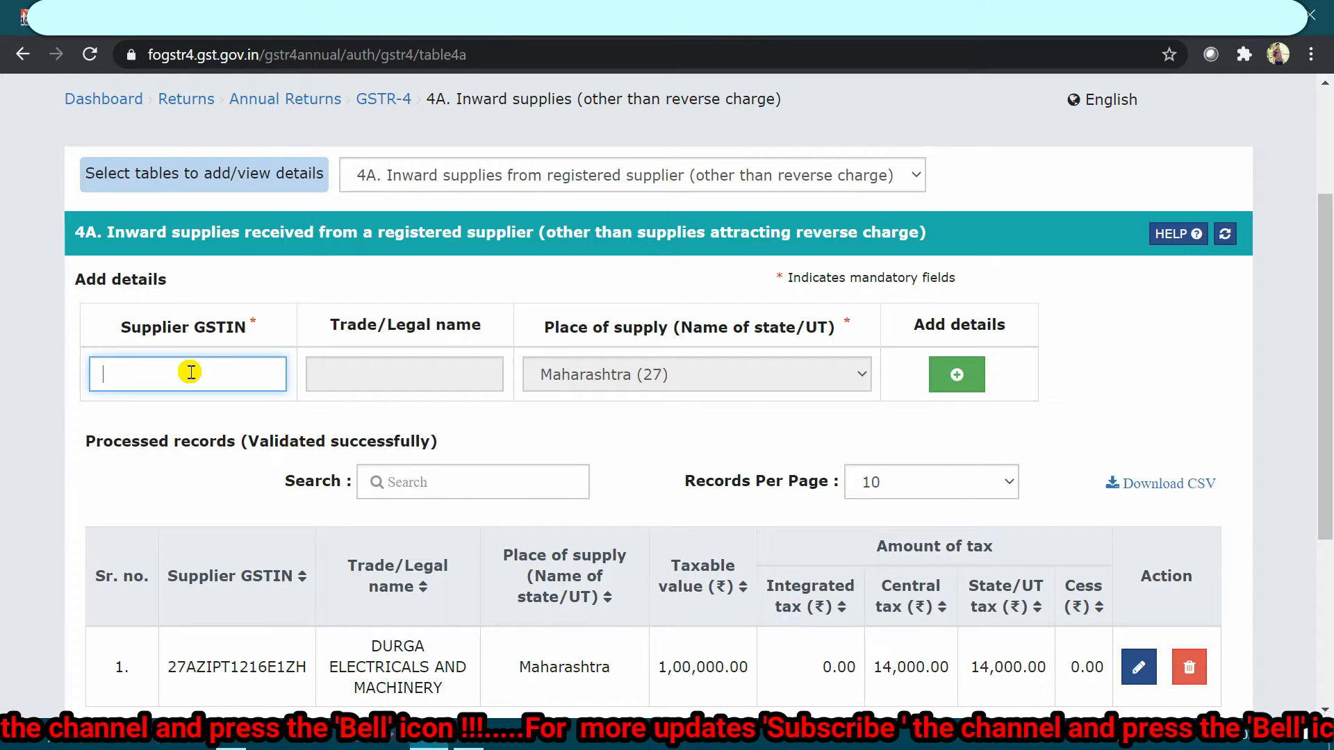
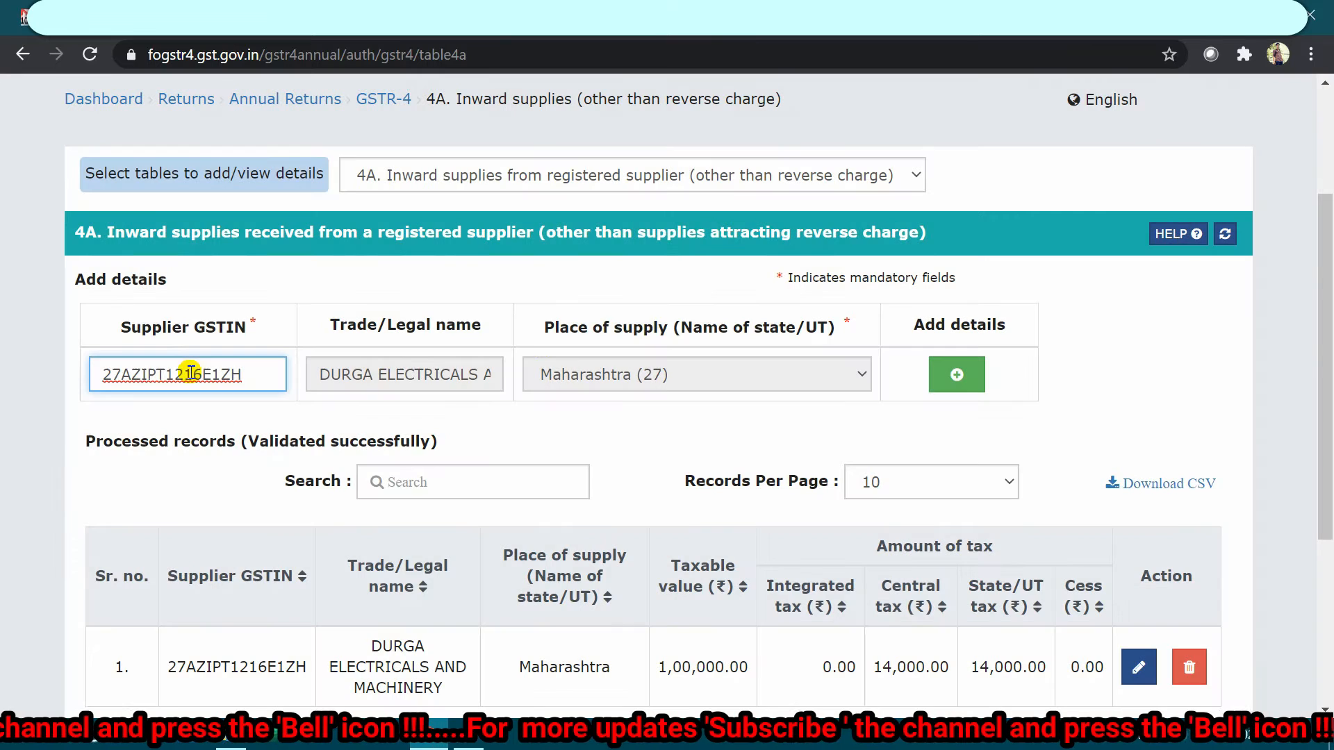
pyautogui.click(945, 381)
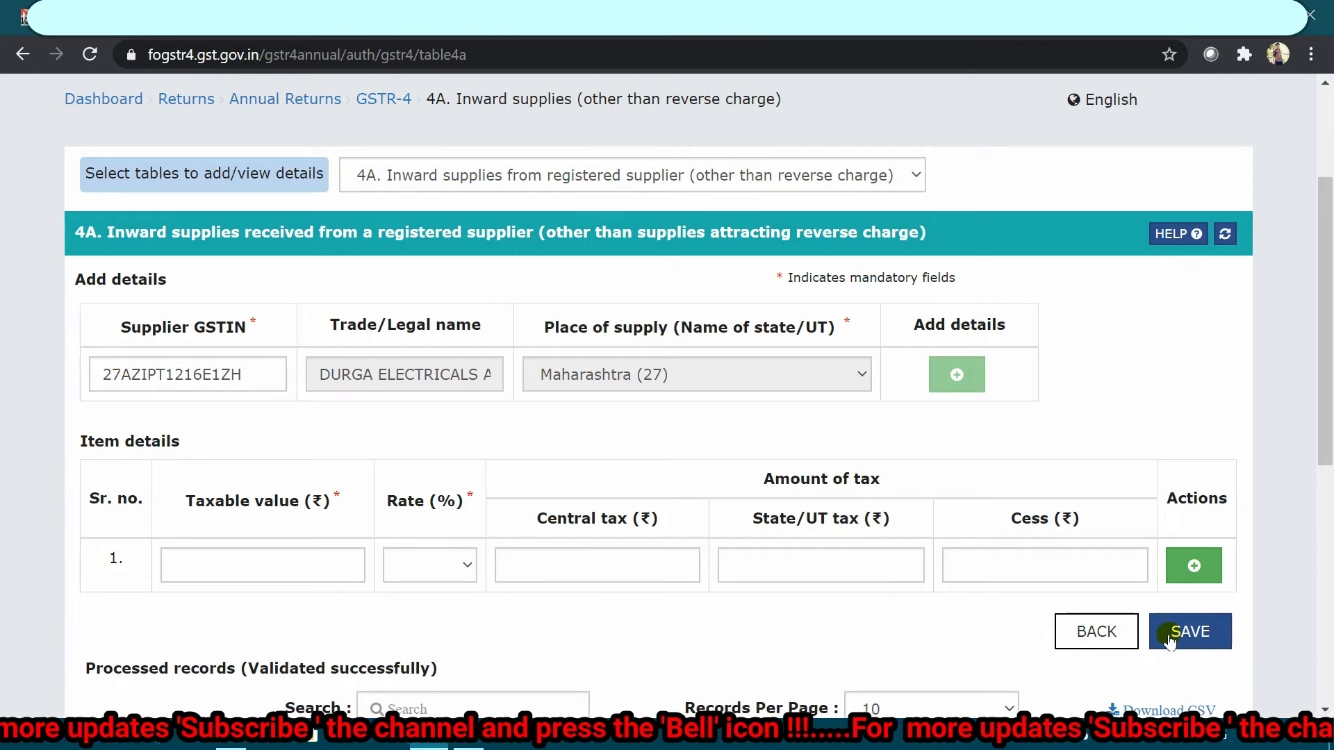
pyautogui.scroll(-5, 621, 415)
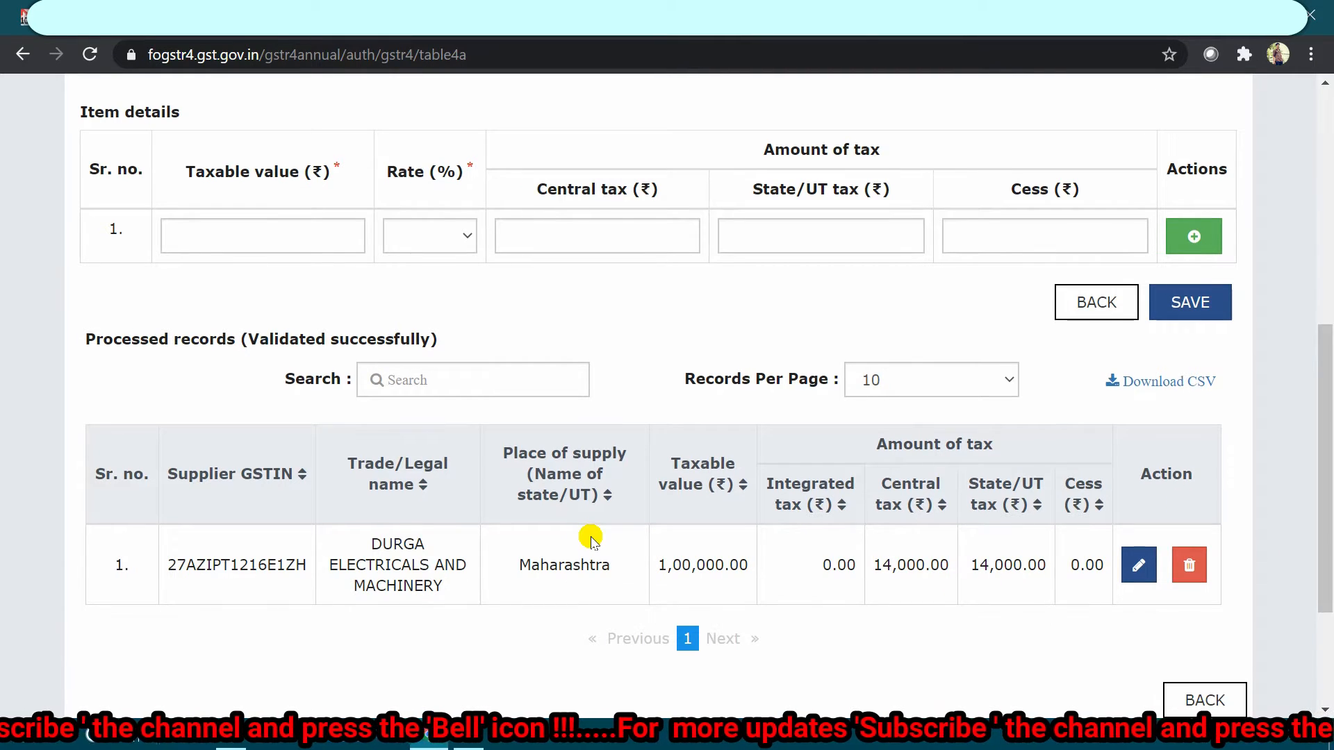
pyautogui.scroll(4, 590, 539)
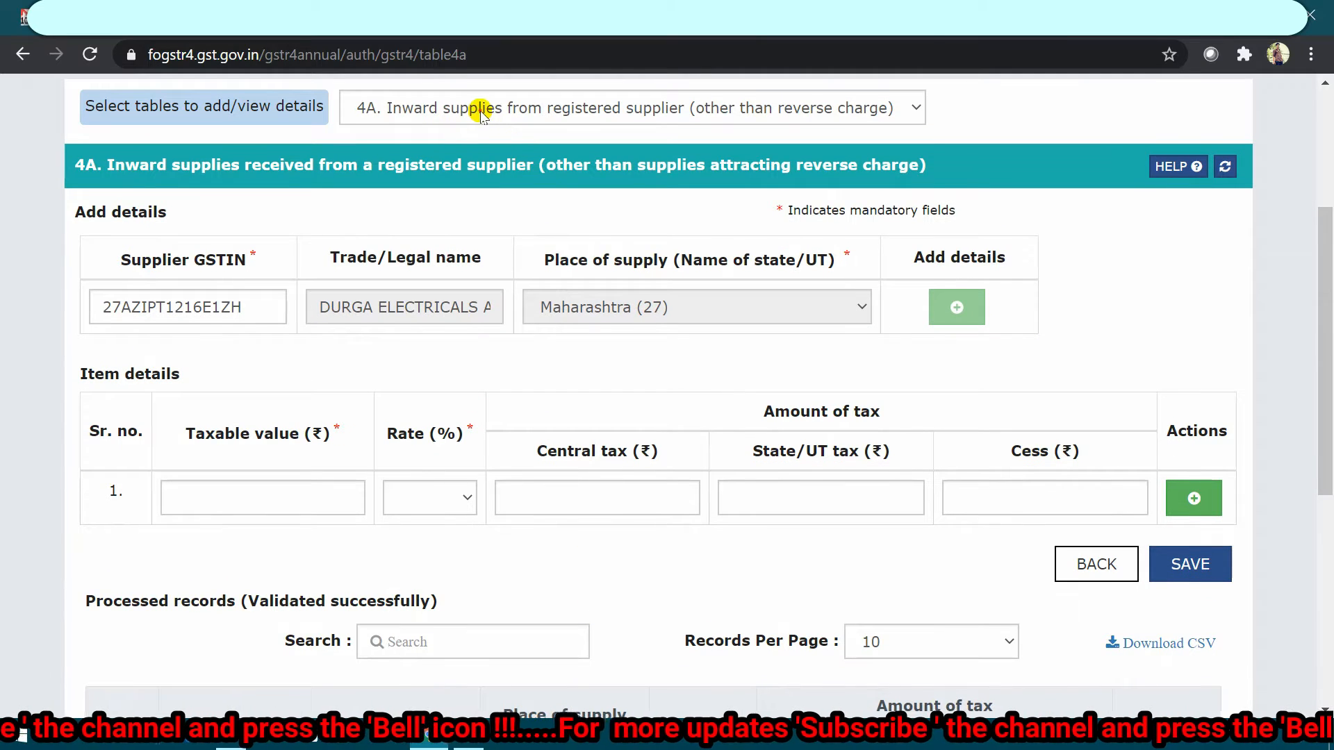
# Step: Switch to table 4B reverse-charge supplies and click into its Supplier GSTIN field
pyautogui.click(479, 109)
pyautogui.click(477, 172)
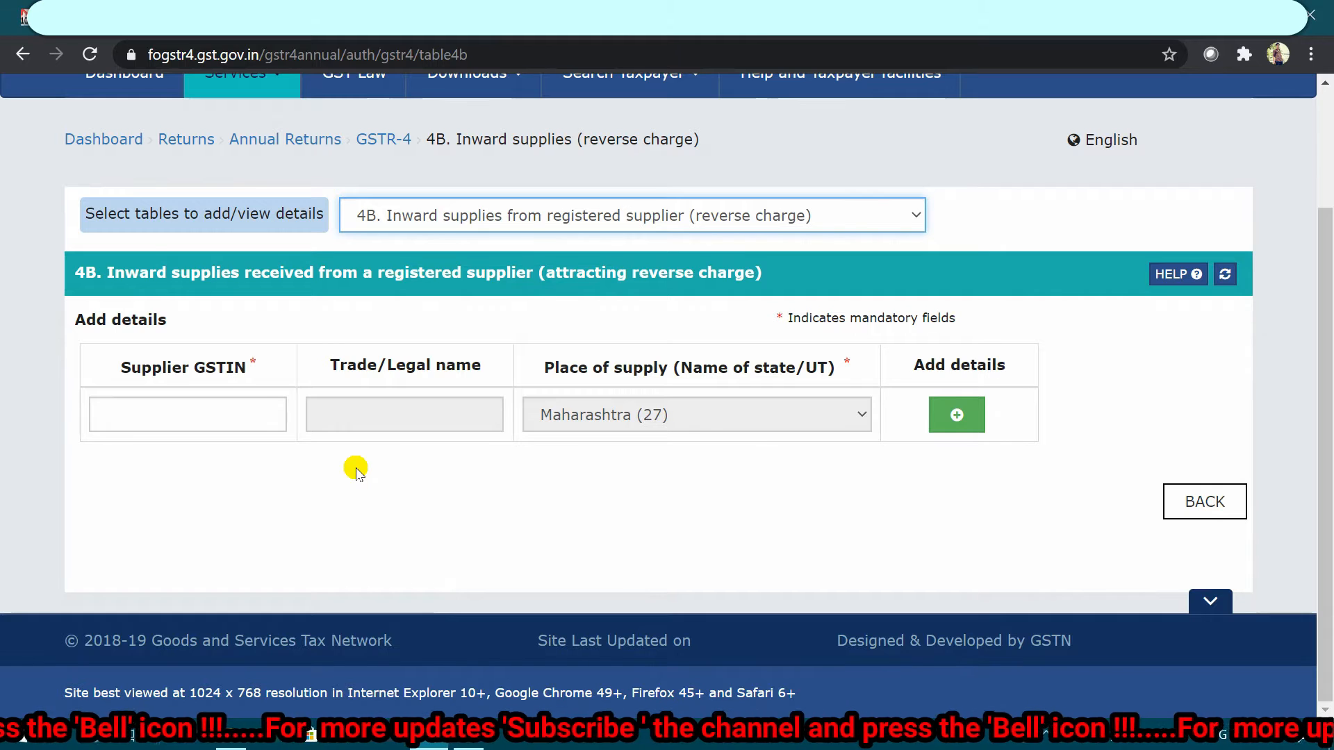
pyautogui.click(145, 413)
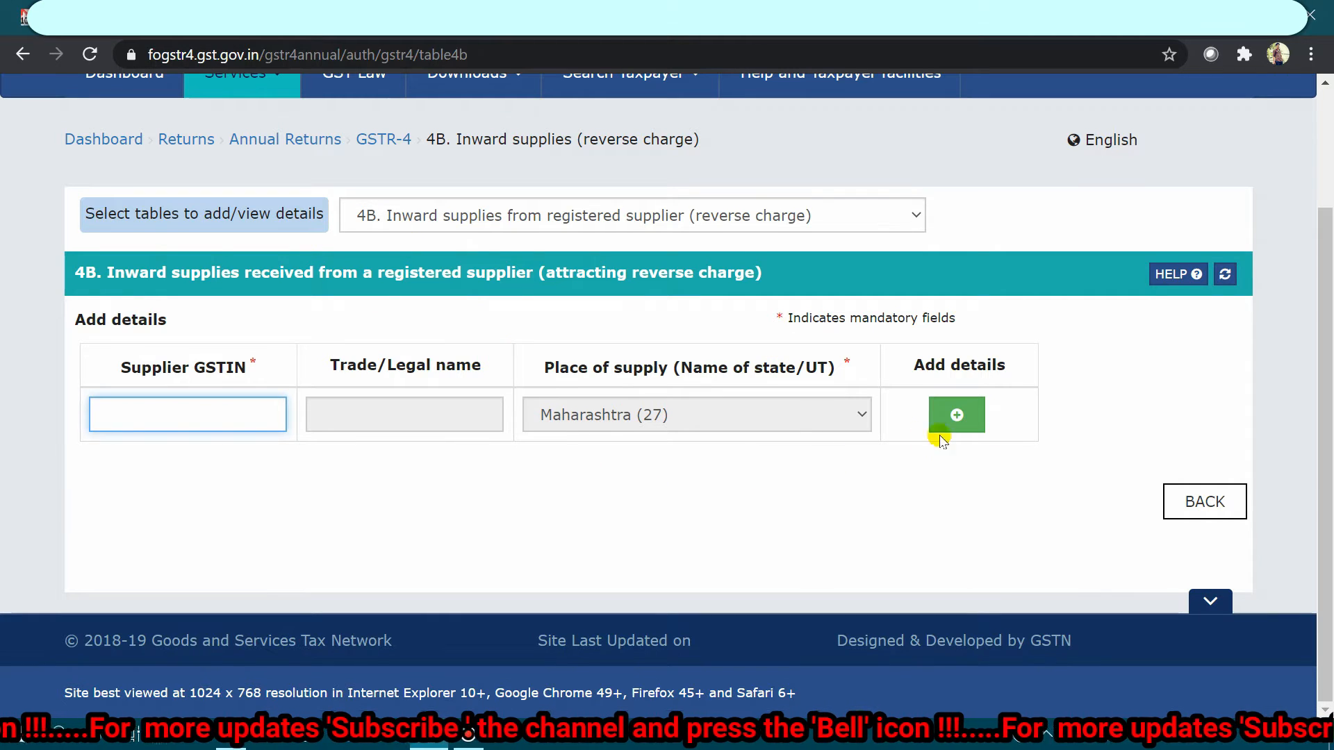
pyautogui.click(527, 214)
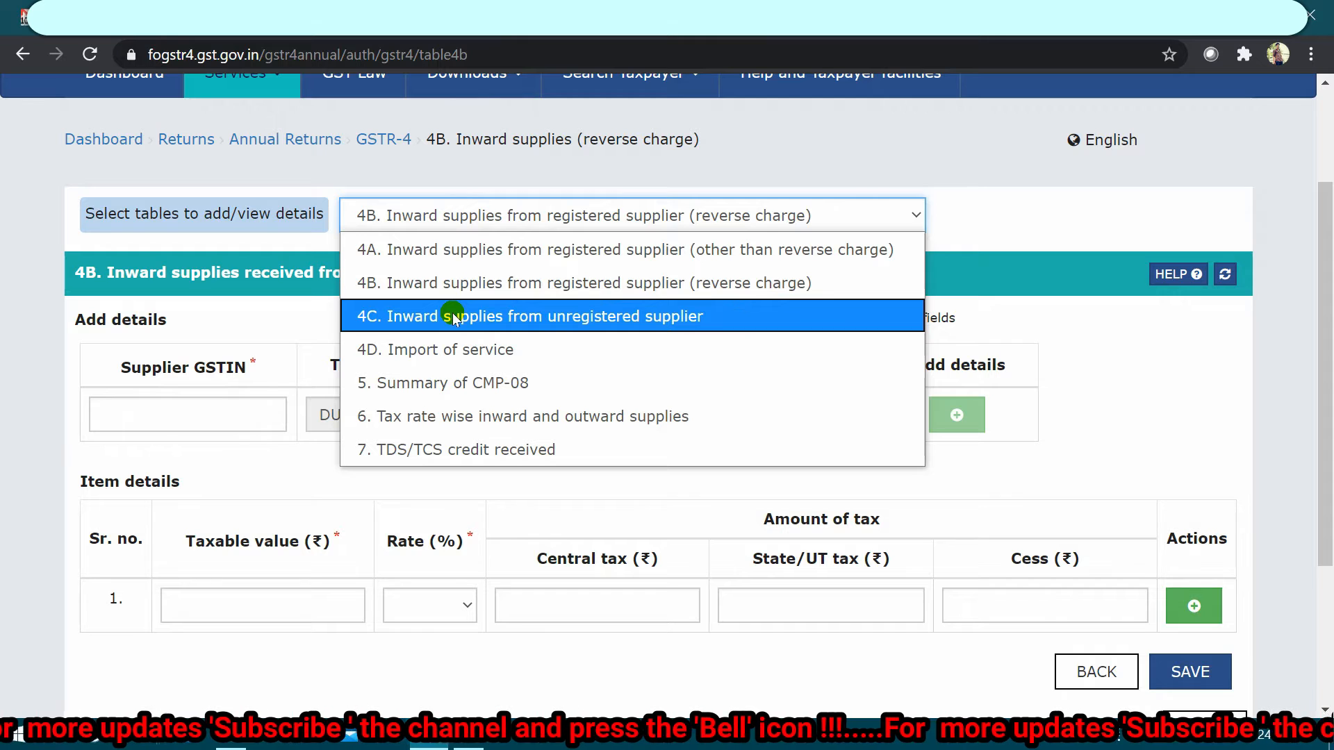
# Step: Switch to table 4C and check its Supplier PAN and Trade/Legal name fields
pyautogui.click(453, 317)
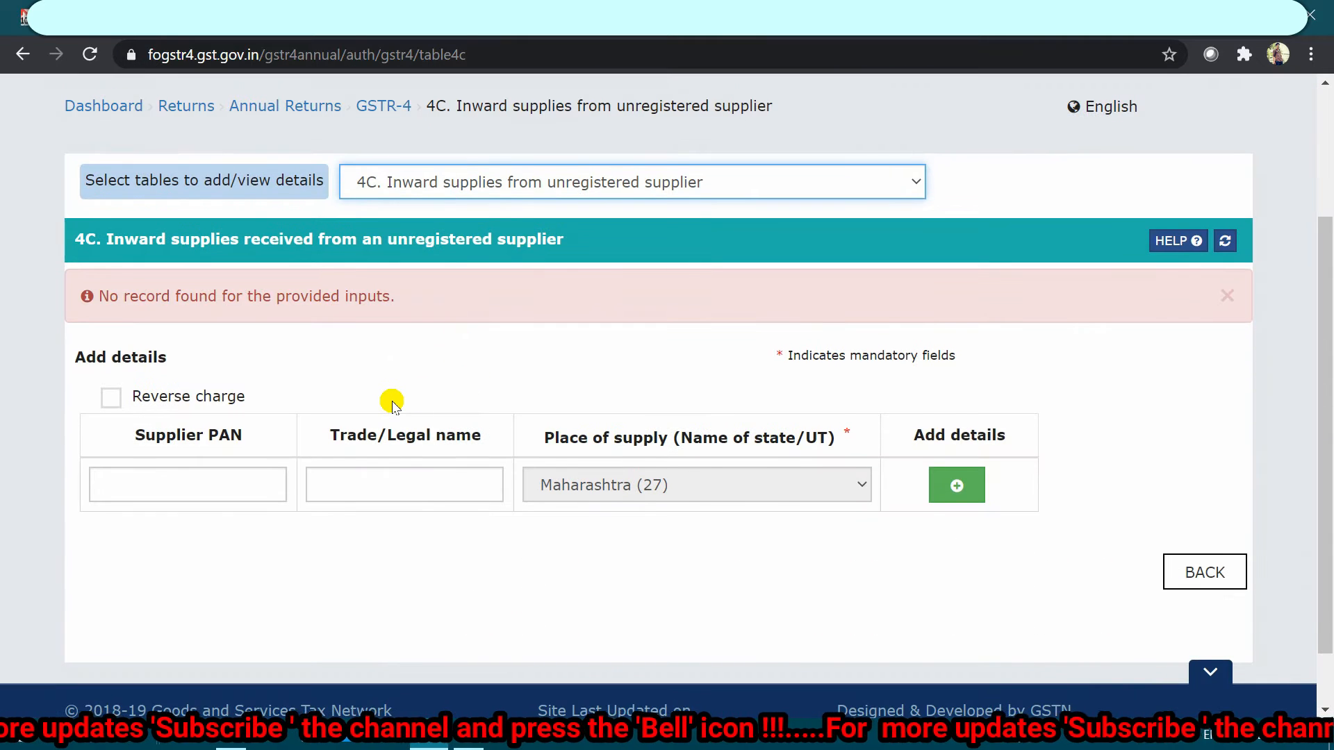
pyautogui.scroll(-1, 391, 404)
pyautogui.click(219, 432)
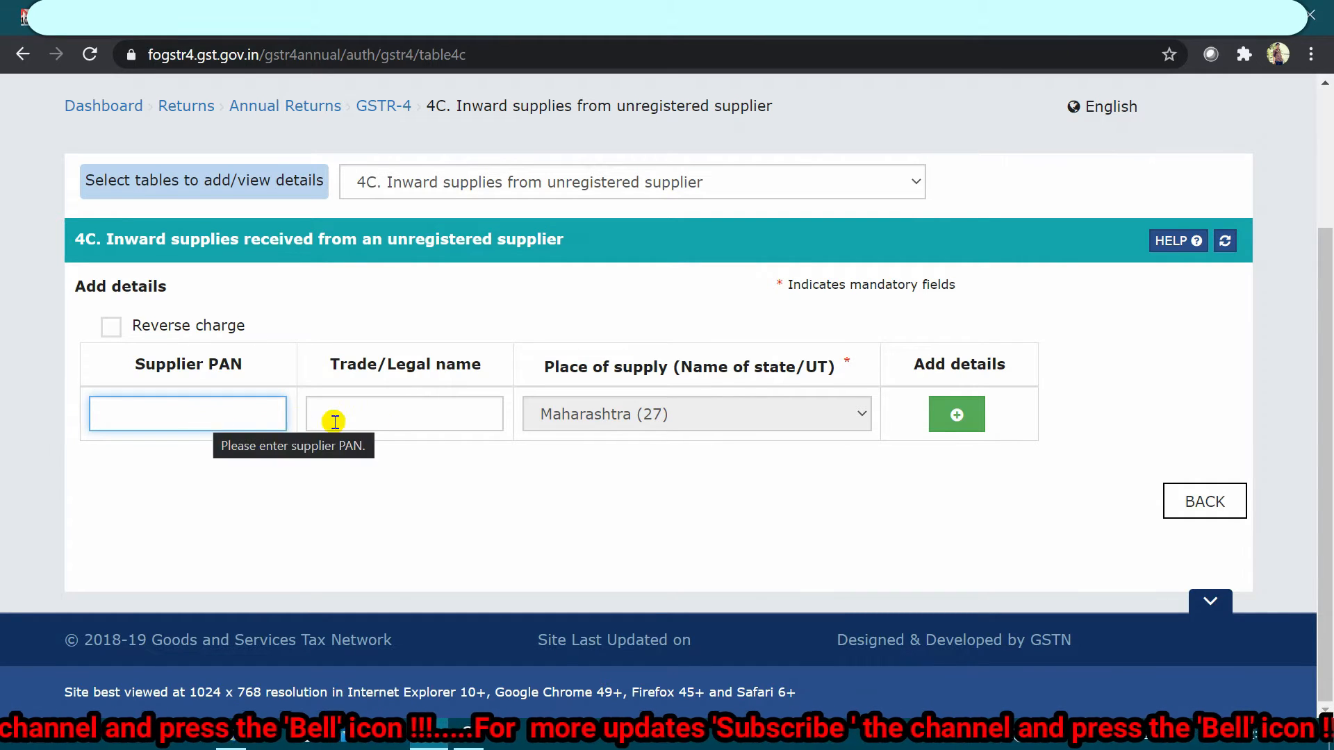
pyautogui.click(389, 417)
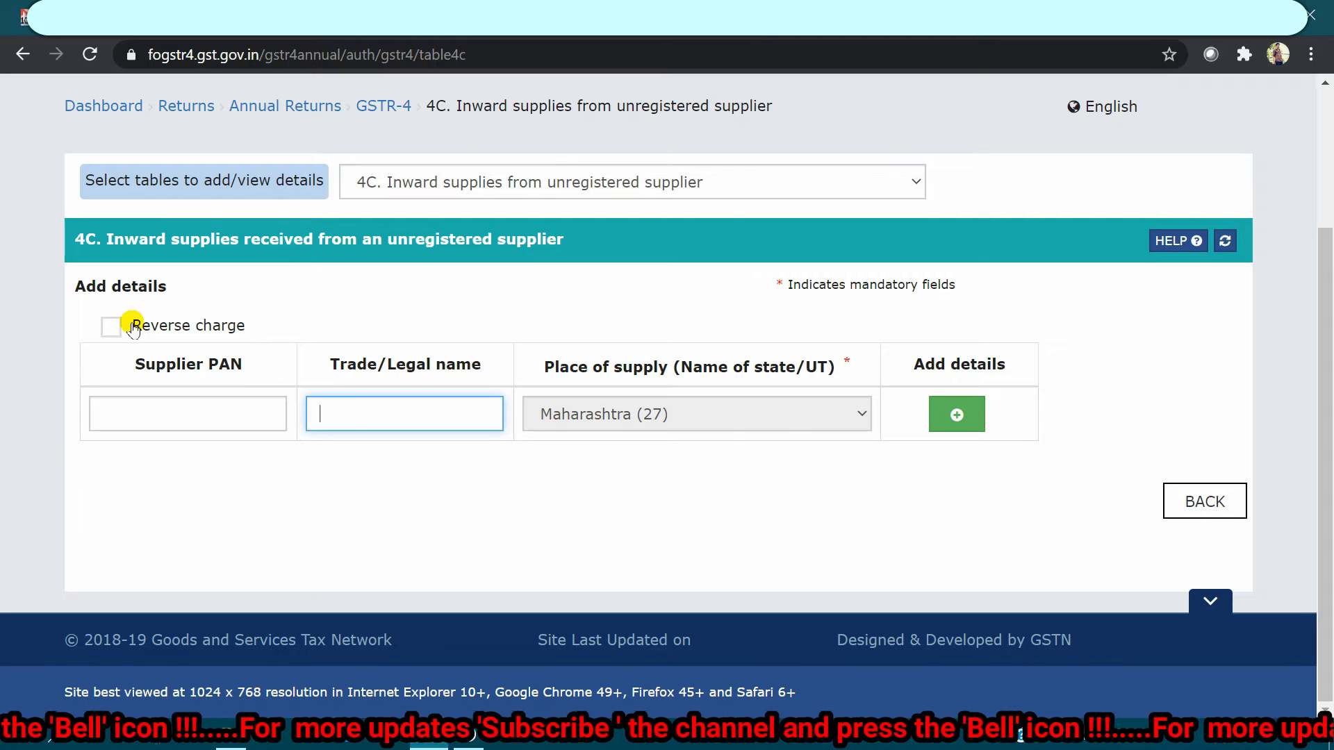
pyautogui.click(477, 183)
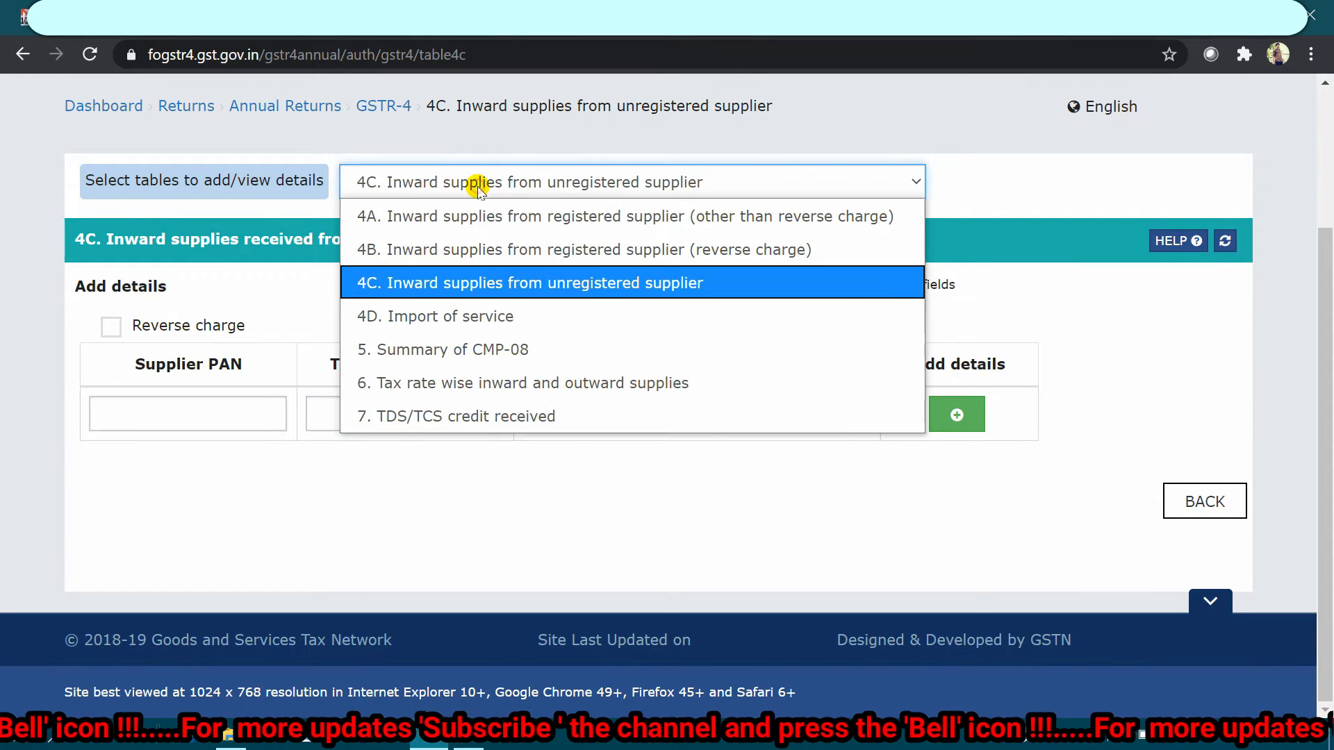
# Step: View table 4D Import of service, then table 5 CMP-08 summary showing all values at 0.00
pyautogui.click(461, 314)
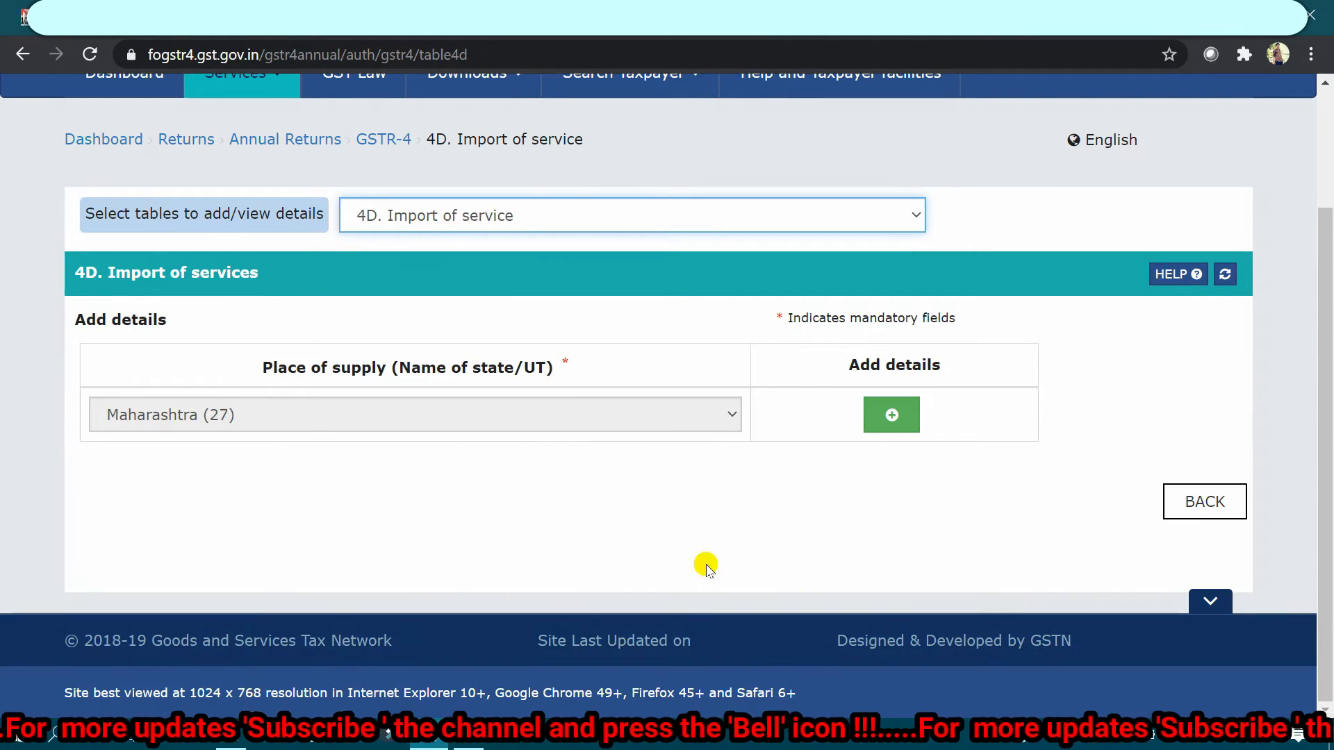
pyautogui.click(467, 217)
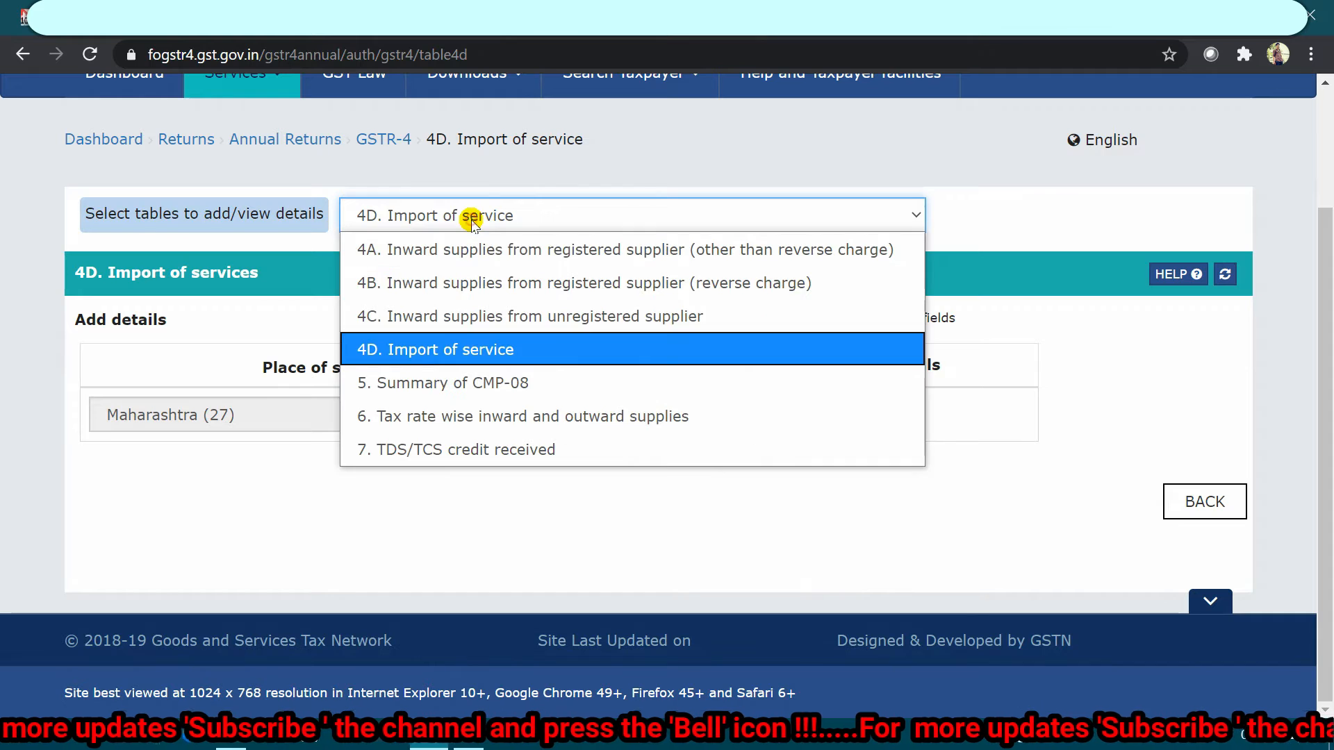
pyautogui.click(460, 382)
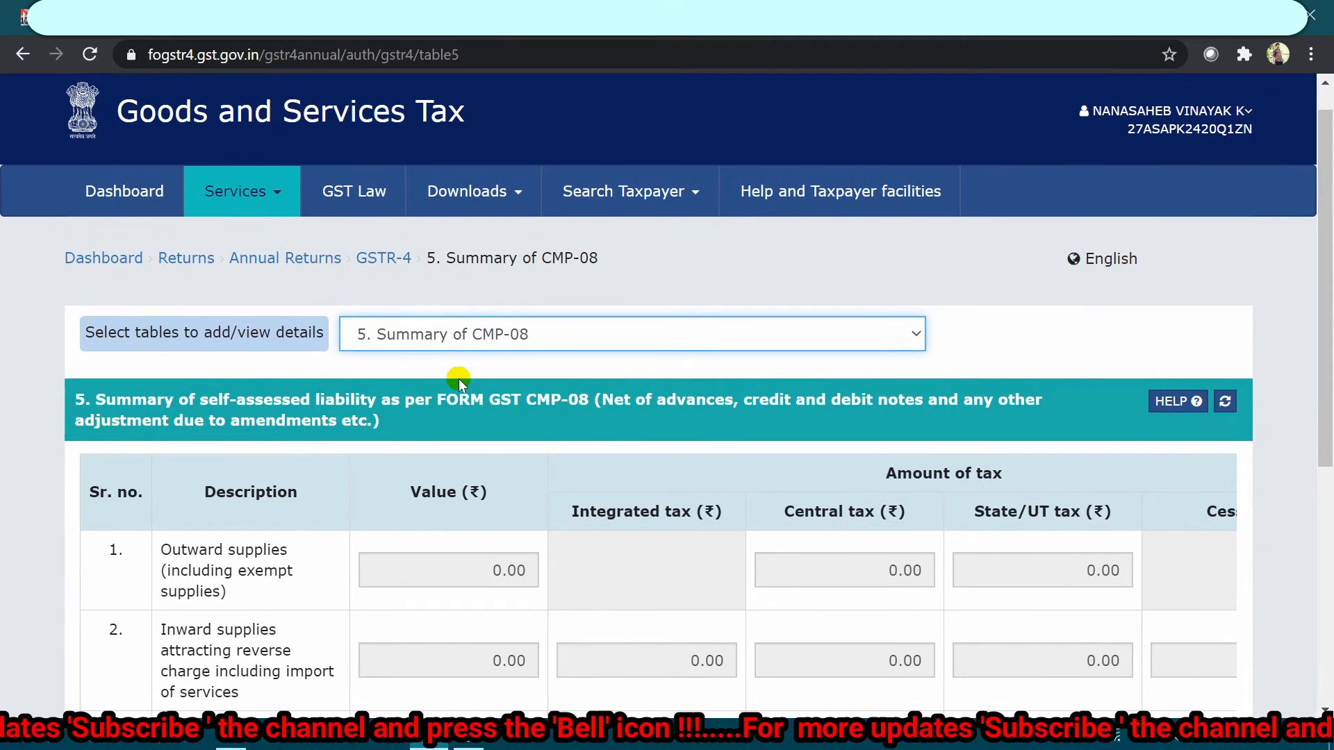
pyautogui.scroll(-2, 456, 502)
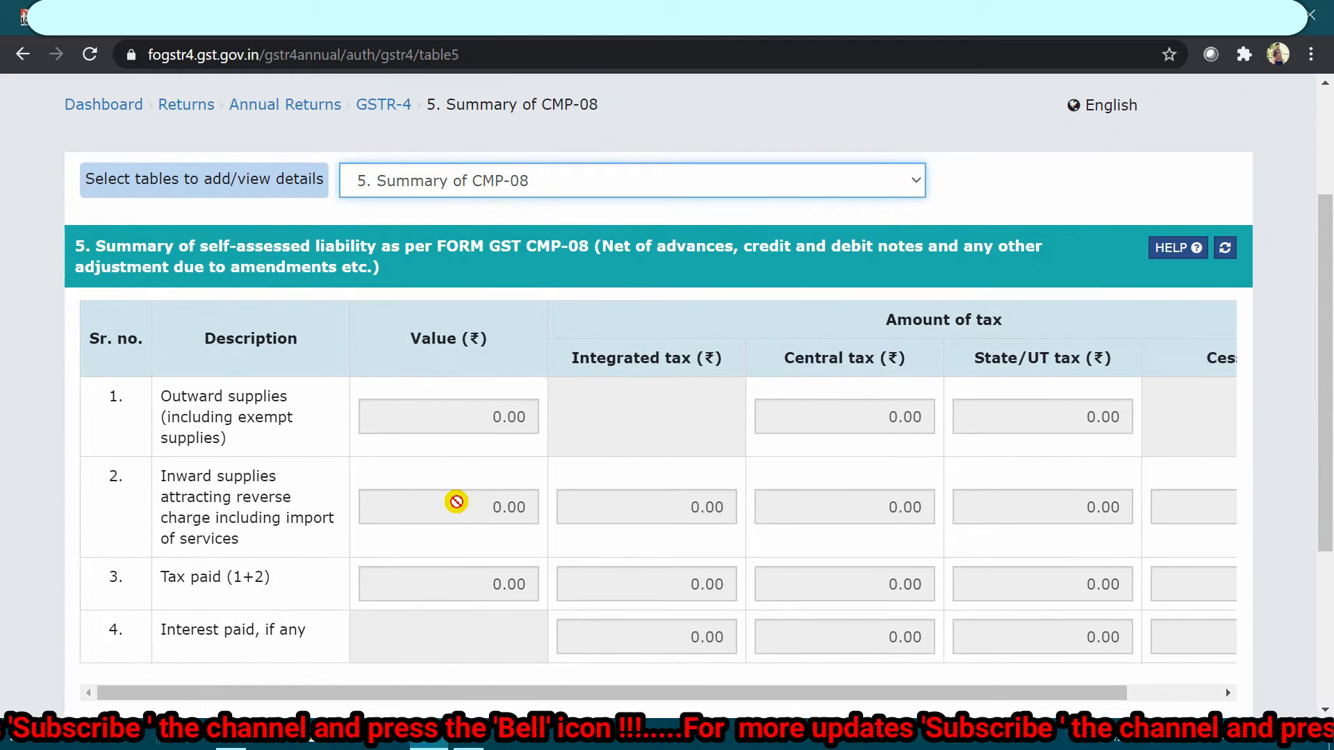